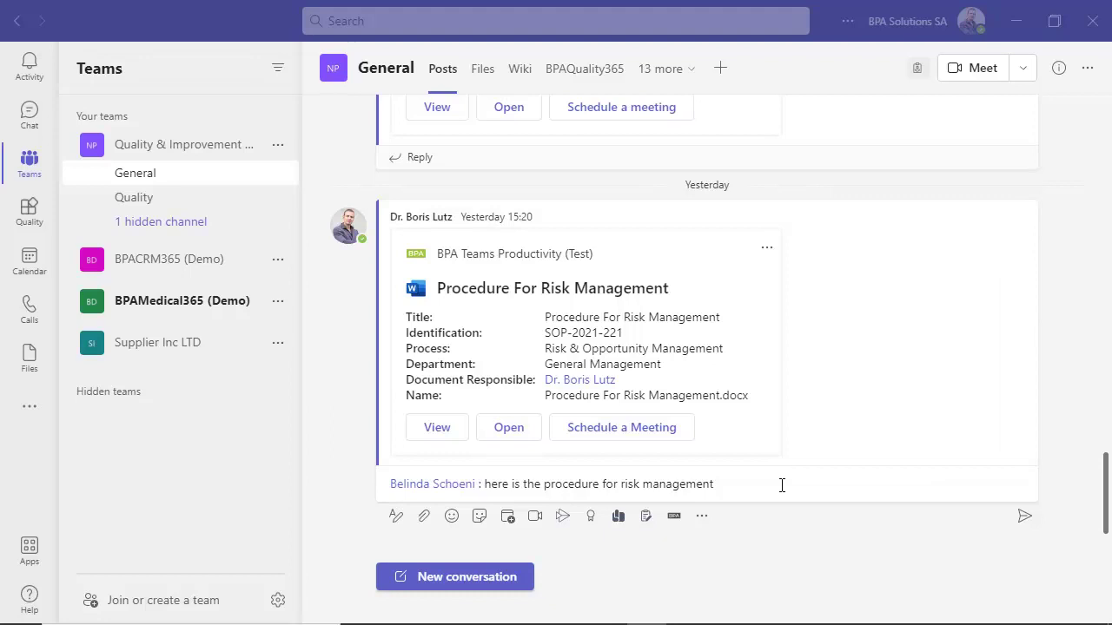
Insert the Wrong material card into a new General post via a Microsoft search in Nonconformities.
click(483, 586)
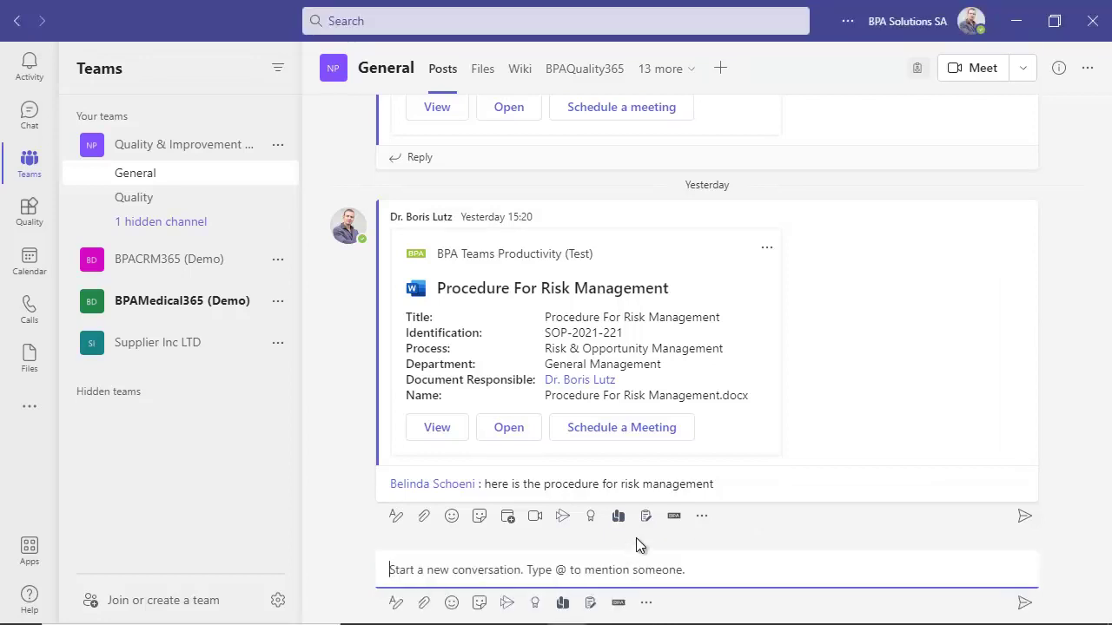
click(671, 516)
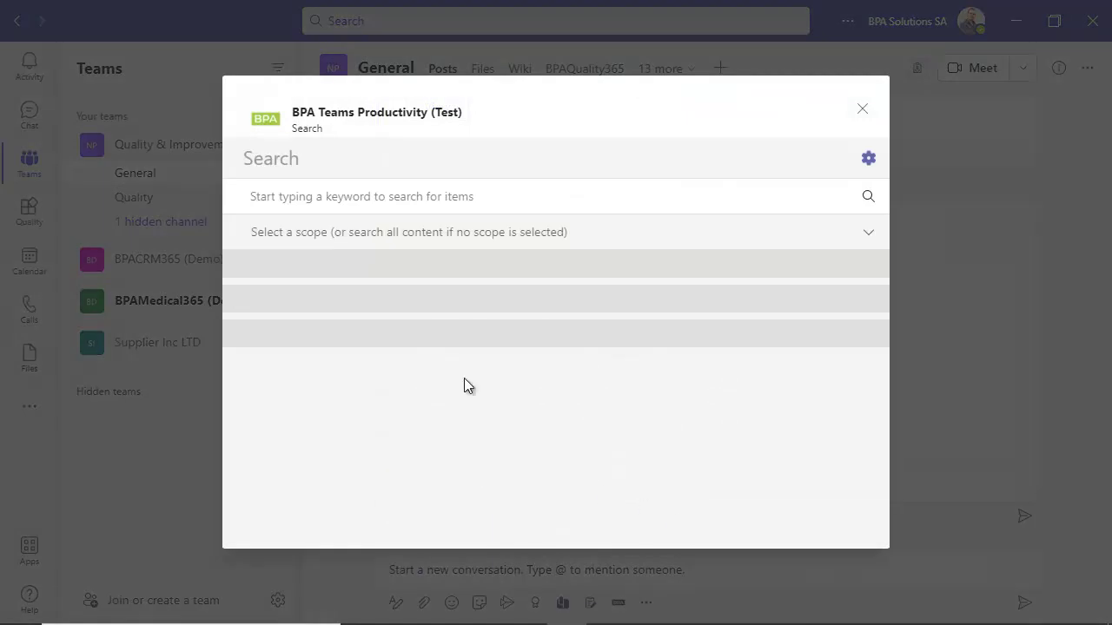
click(323, 197)
text(Microsoft)
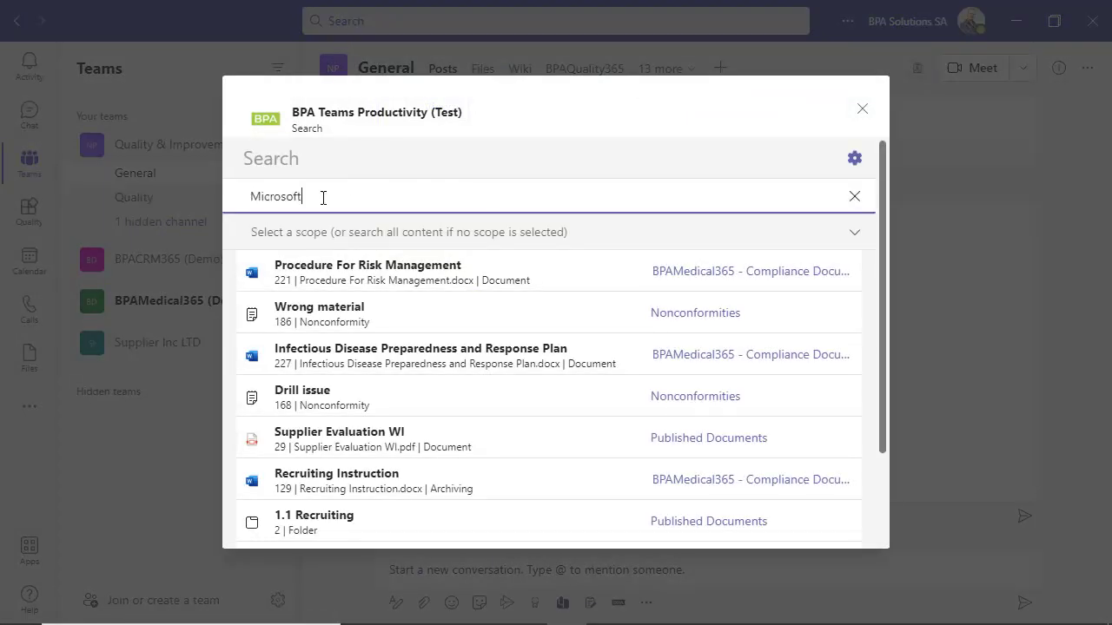
click(330, 235)
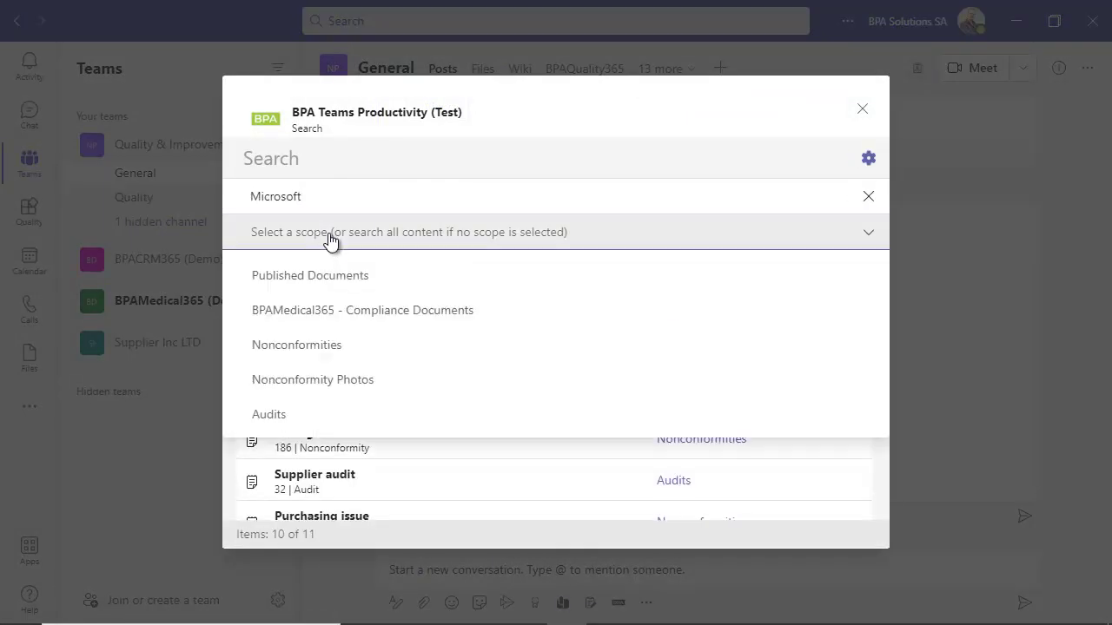
click(308, 357)
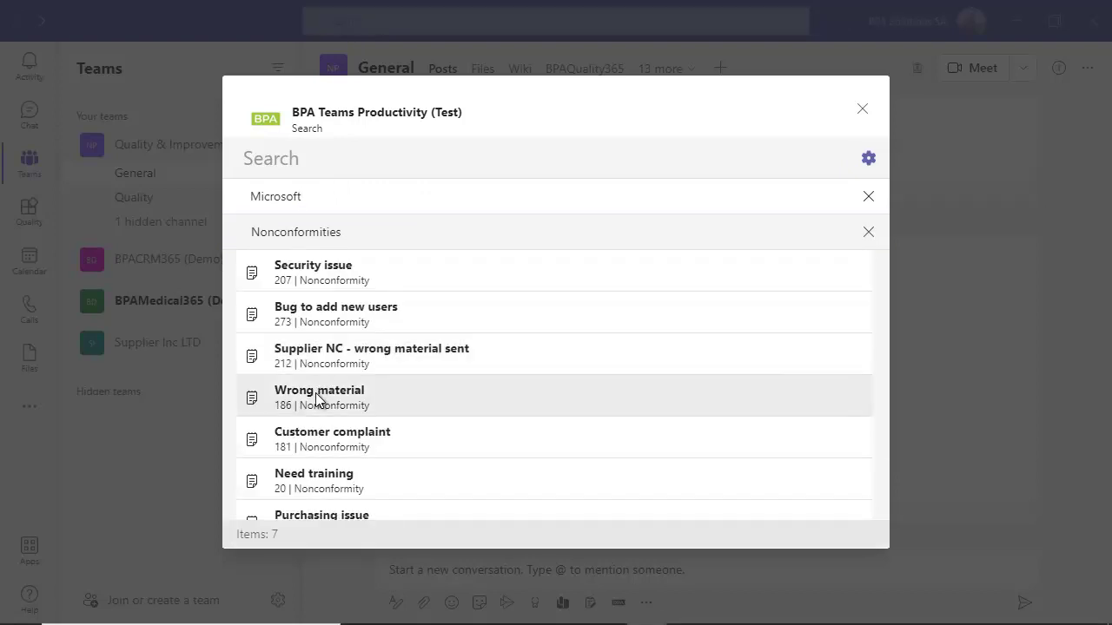
click(317, 399)
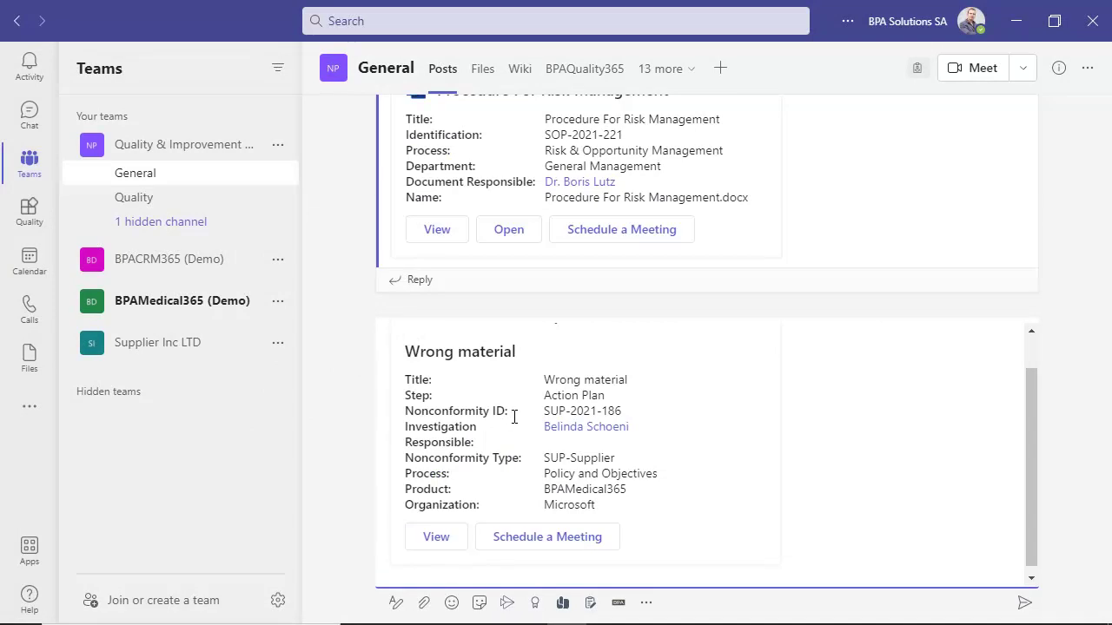
Review the card's Nonconformity Type, product and Organization fields, and preview the item in SharePoint.
drag(410, 463, 522, 458)
click(548, 458)
drag(550, 489, 627, 489)
click(658, 480)
drag(599, 504, 404, 510)
click(406, 510)
click(436, 539)
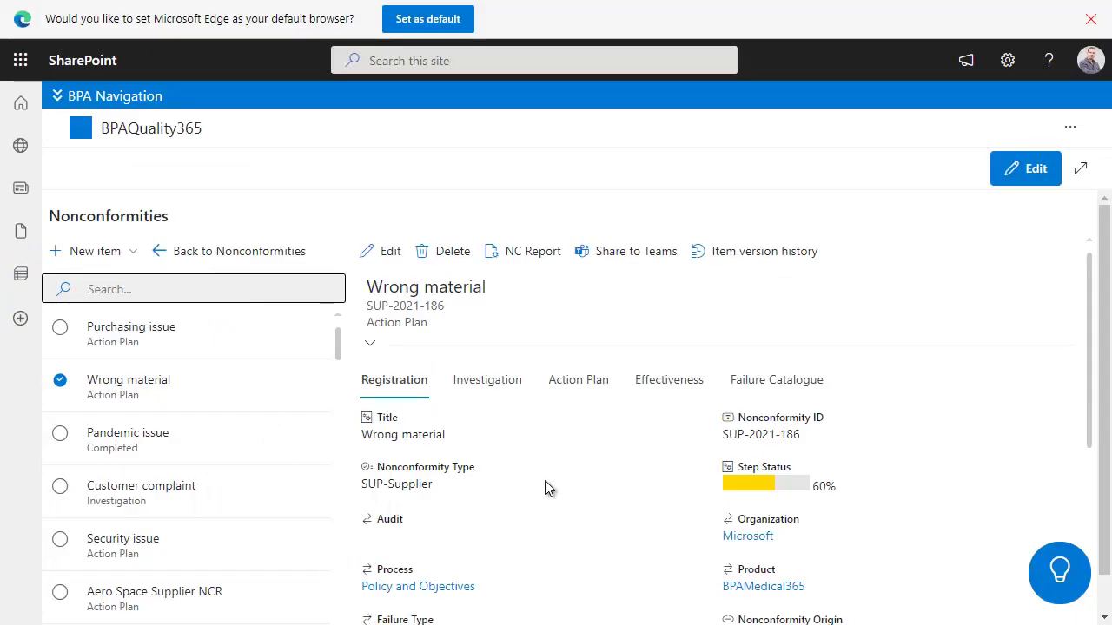
scroll(544, 488, down, 2)
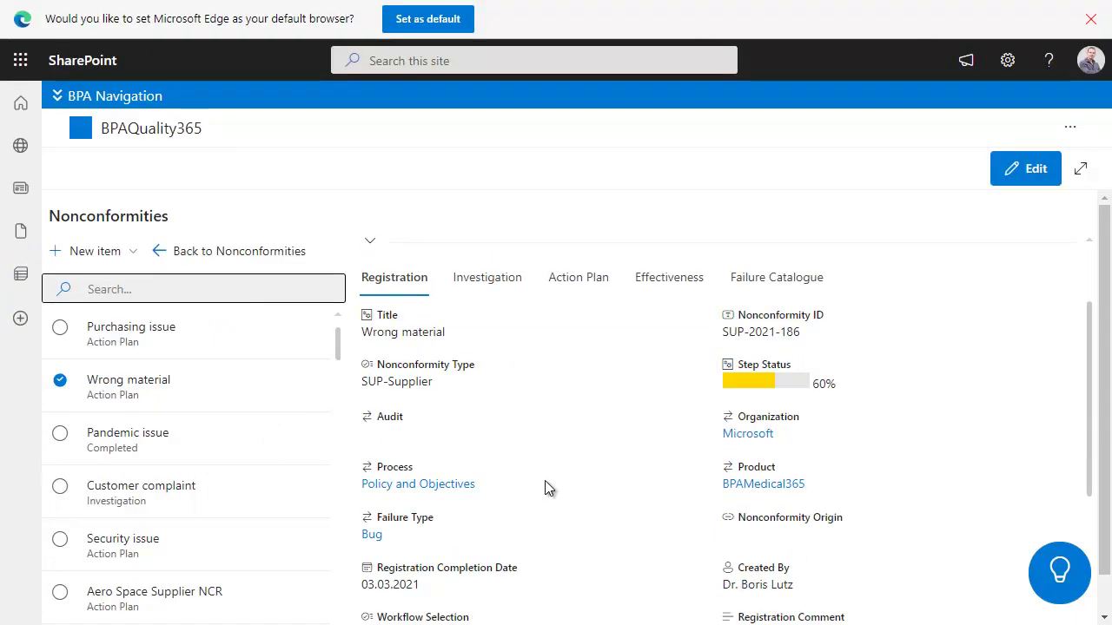
key(alt+Tab)
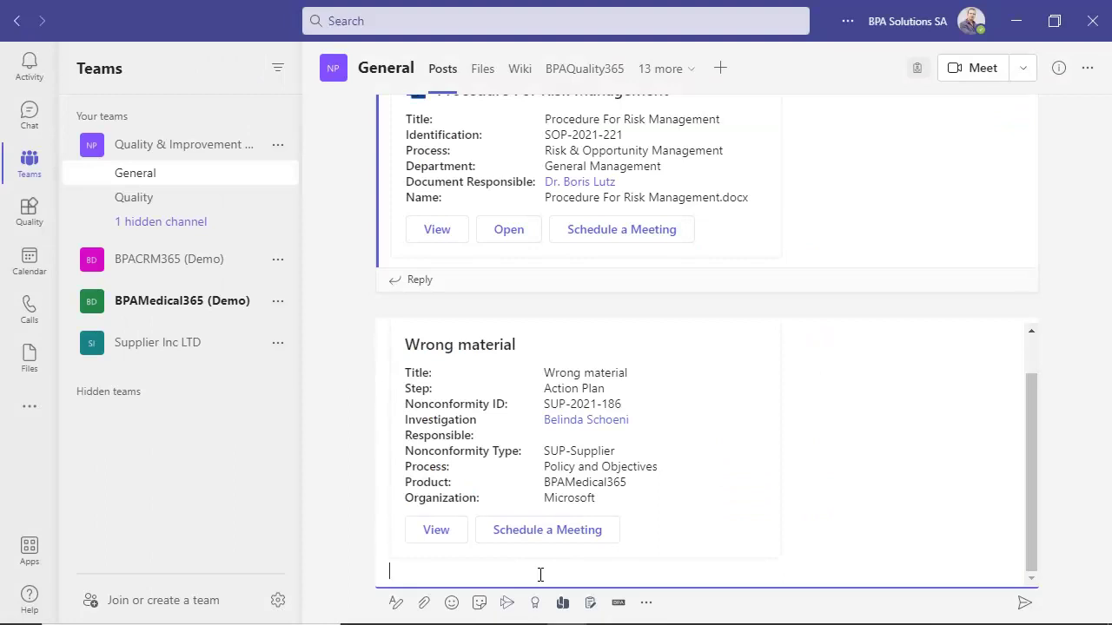
Send the card with the message 'Hi, can we discuss this nonconformity please'.
text(Hi, can we discuss this nonconformity please)
click(1025, 603)
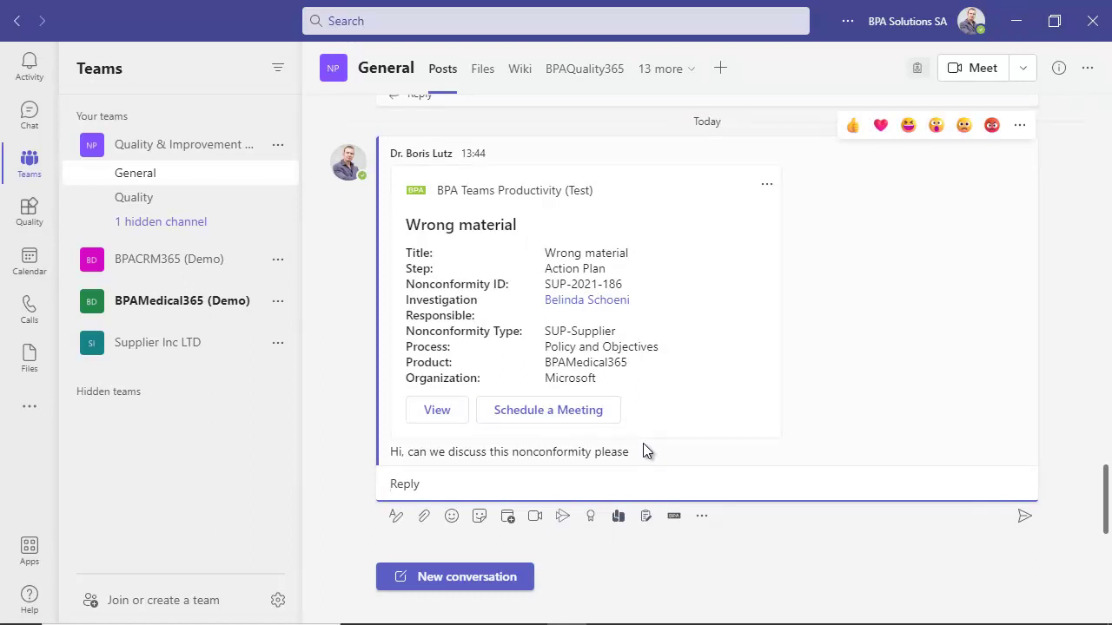
click(446, 417)
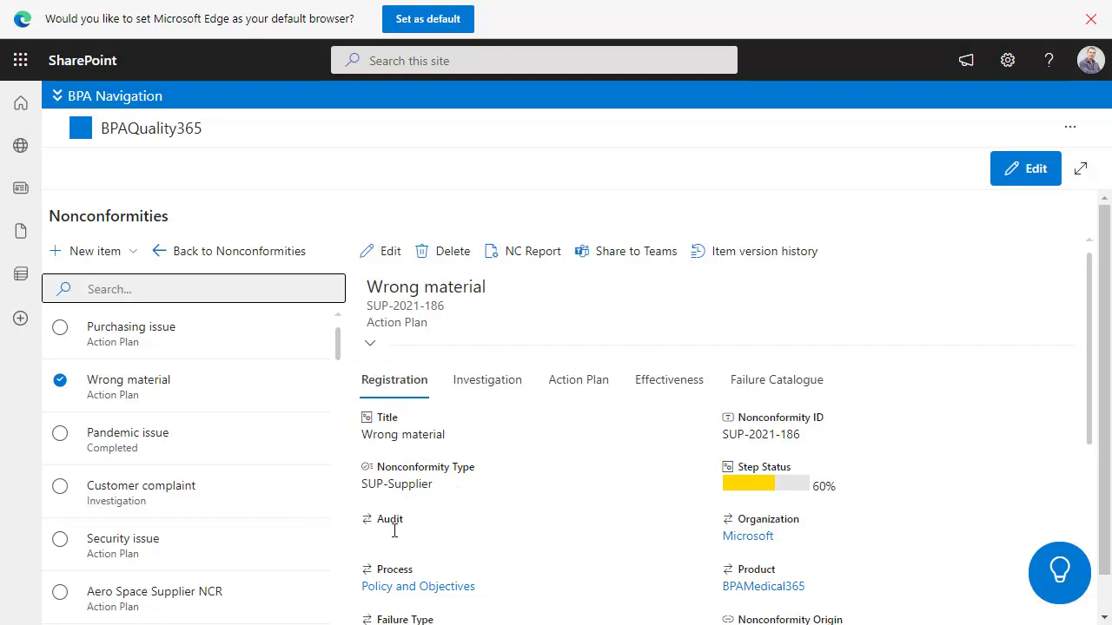
click(480, 383)
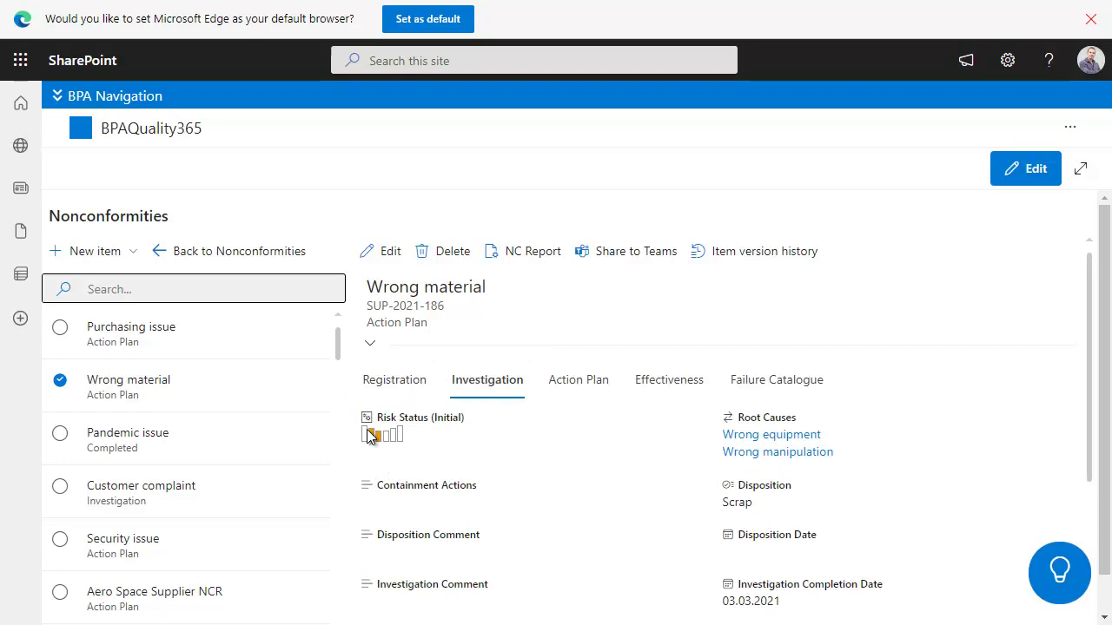
click(370, 344)
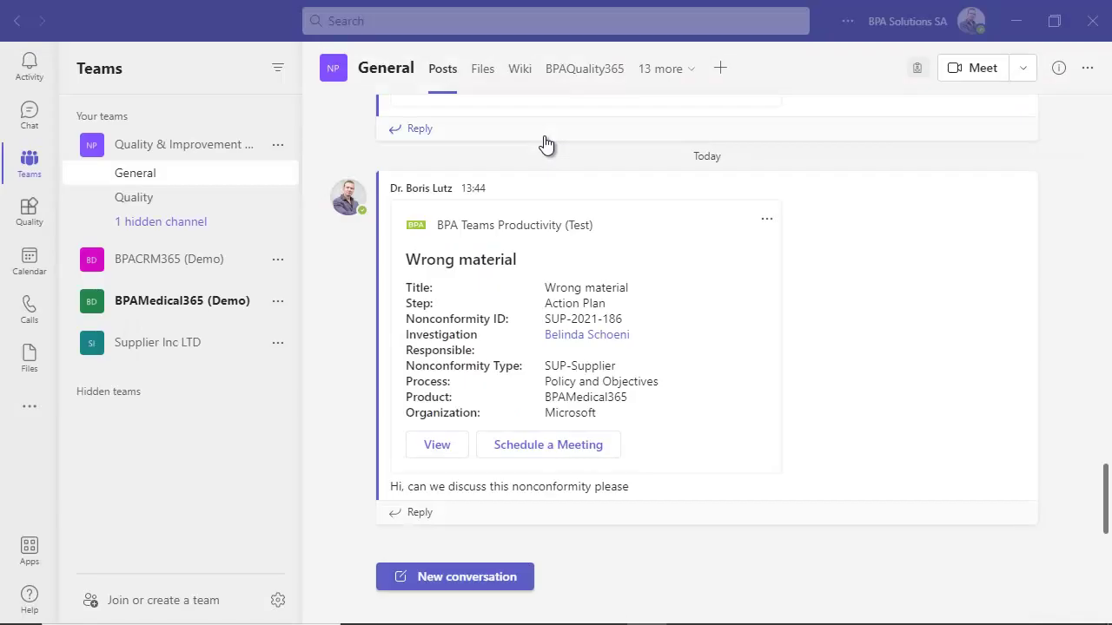
click(593, 79)
click(414, 514)
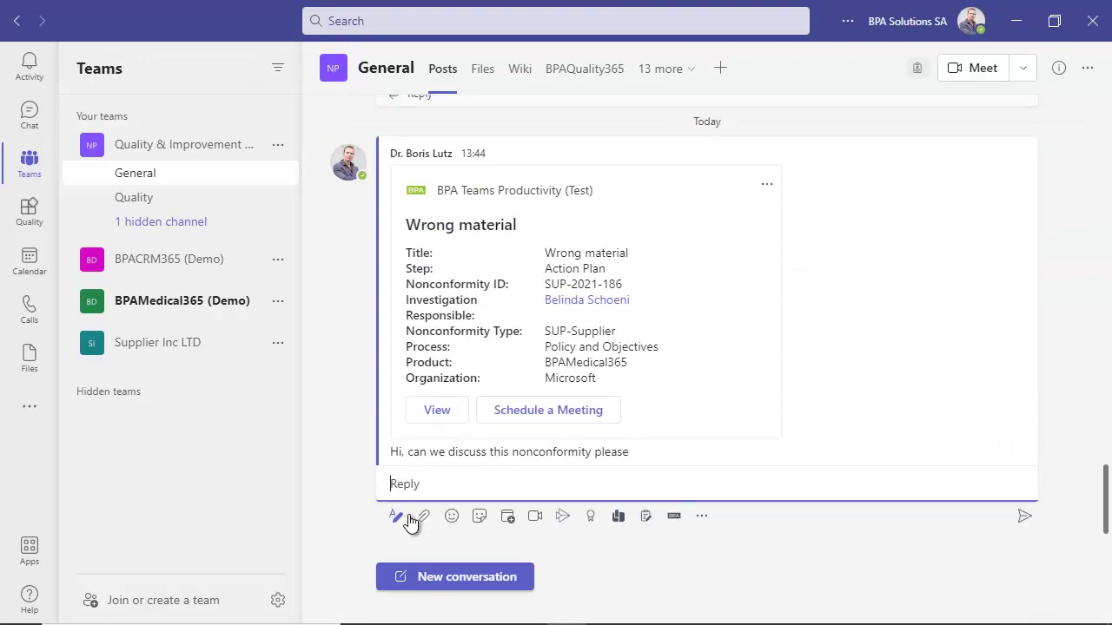
text(@bel)
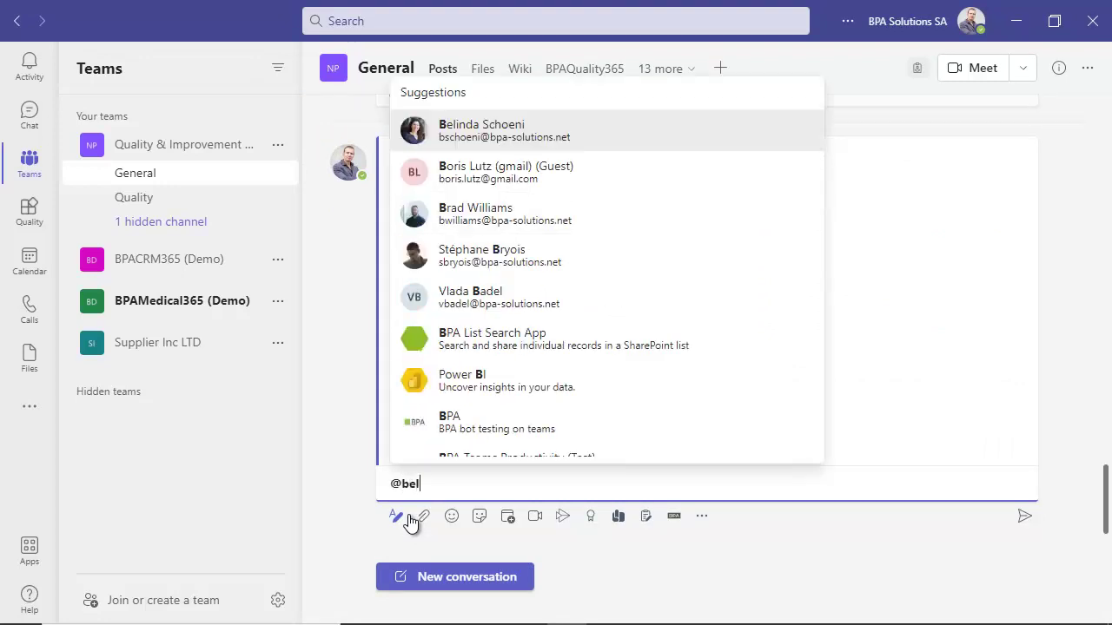
click(480, 426)
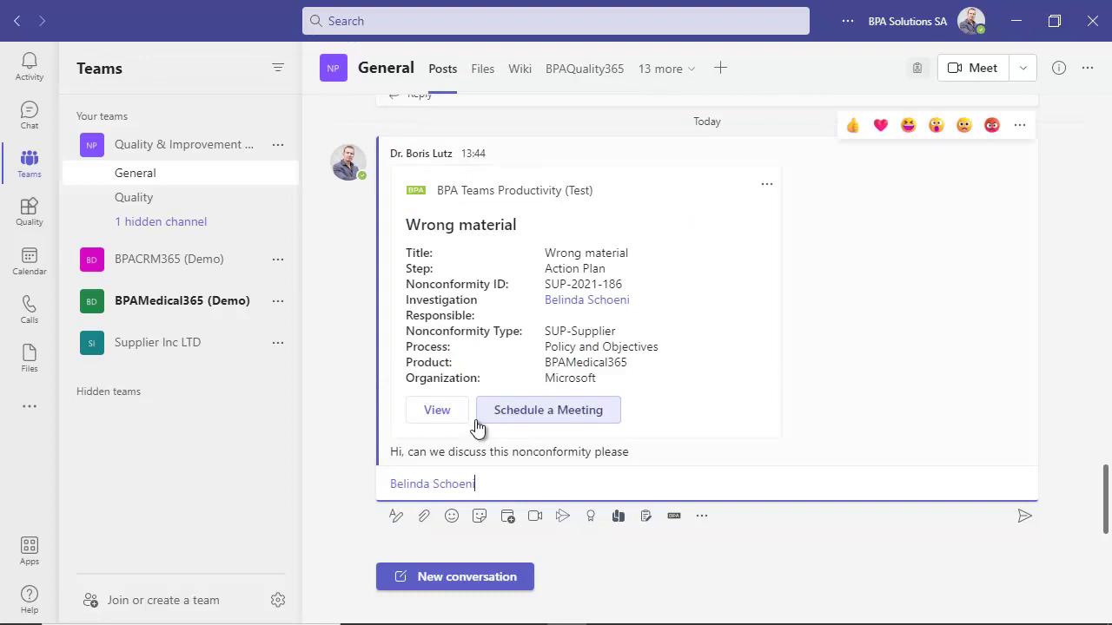
text(: what is investigation result ?)
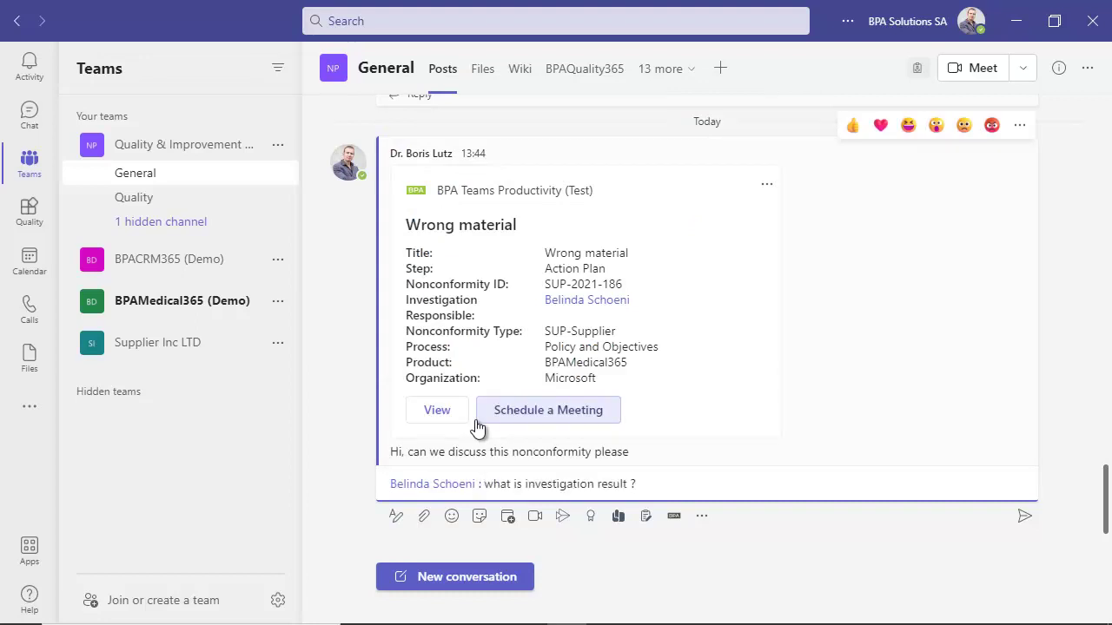
key(Return)
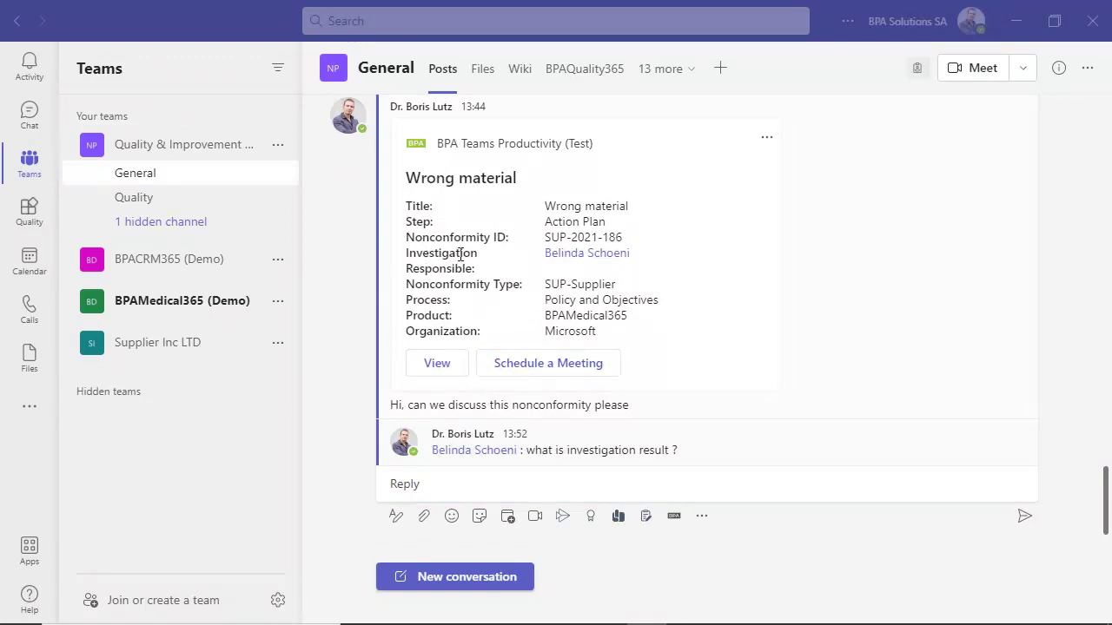
click(558, 255)
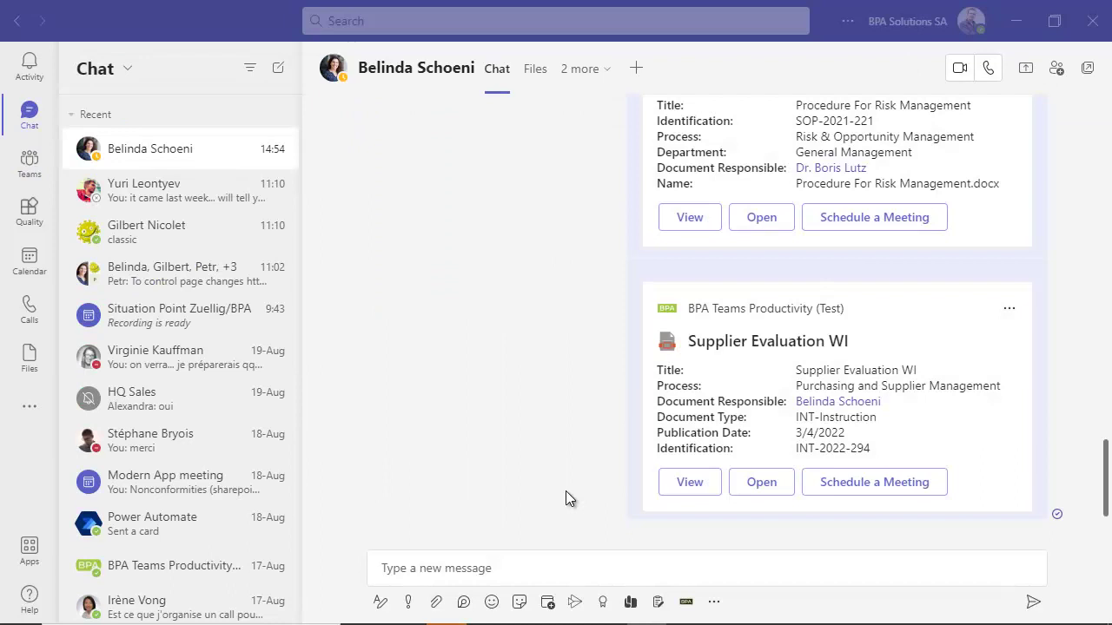
Send 'what is investigation result for wrong material issue ?' in the chat, then begin scheduling a meeting.
click(527, 565)
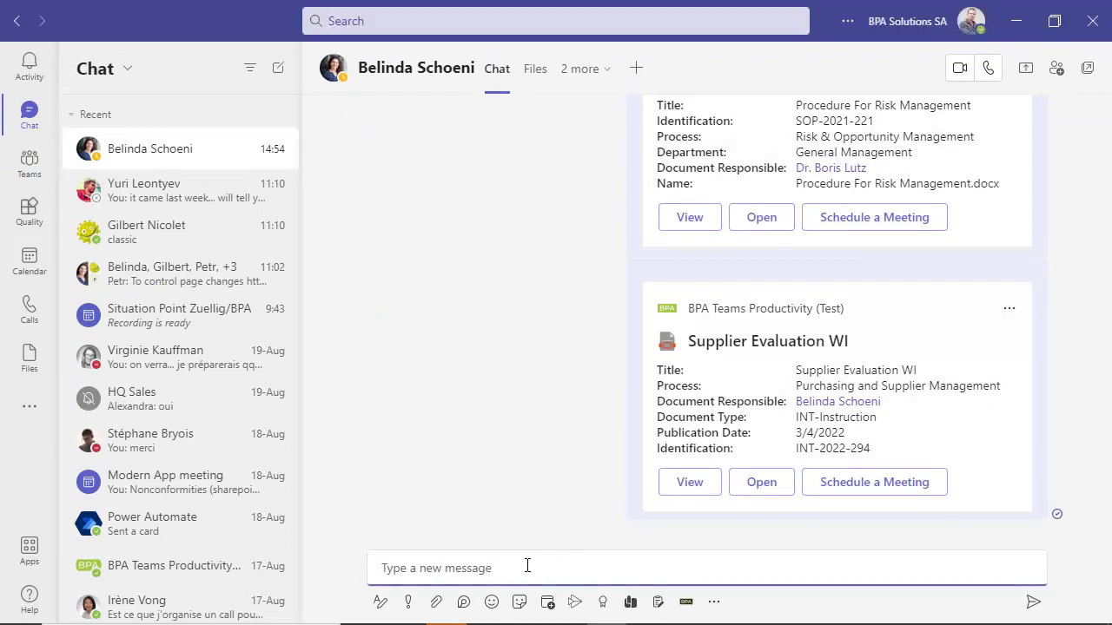
text(what is investigation result for wrong material issue ?)
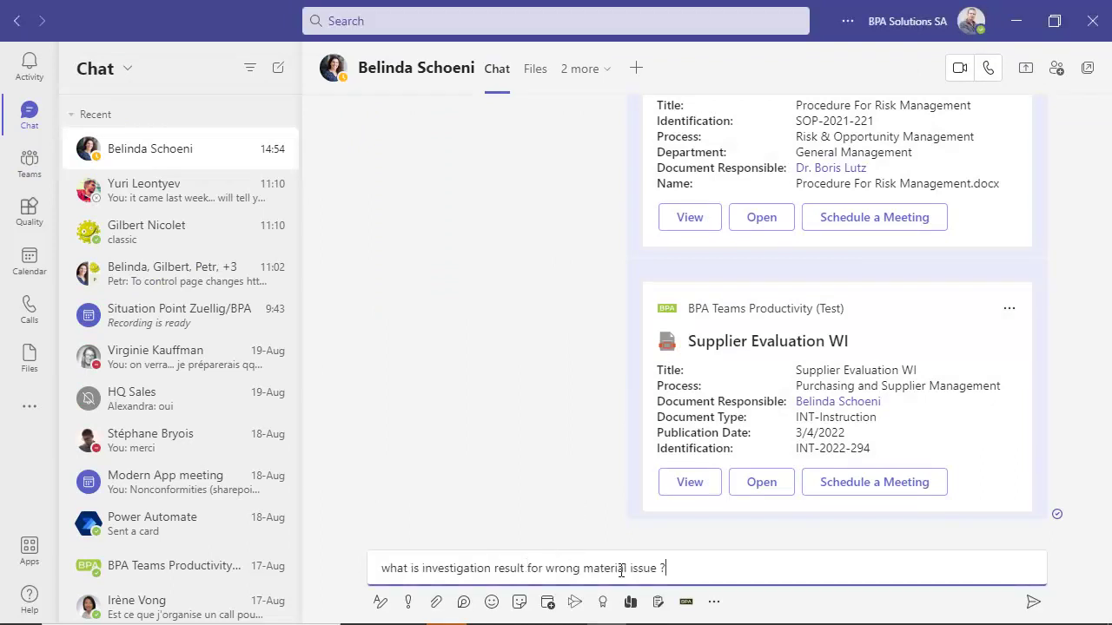
click(1031, 604)
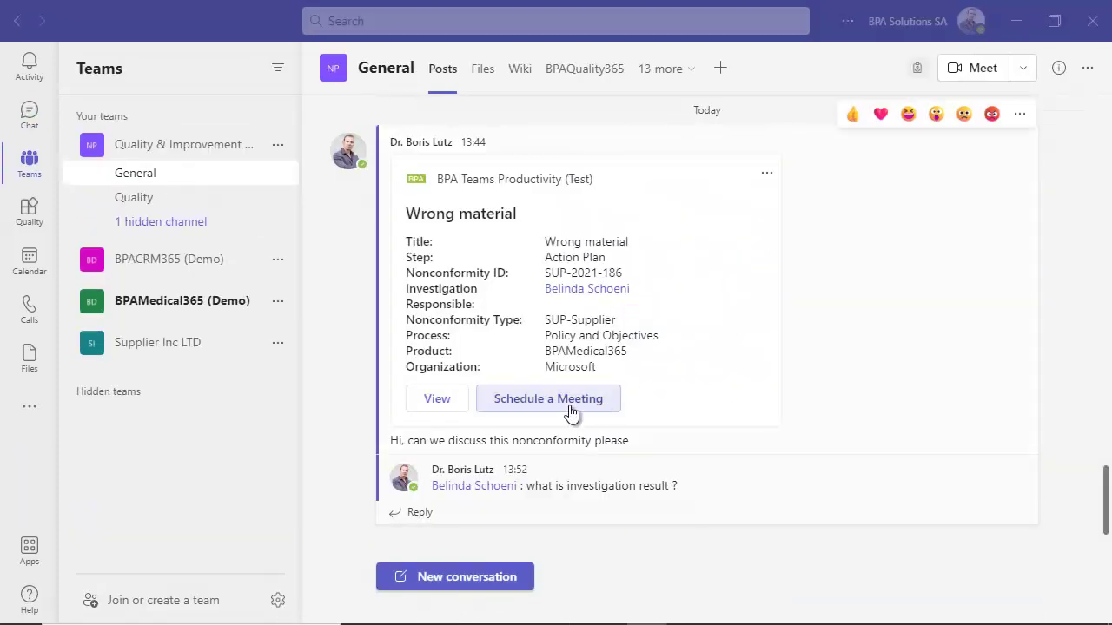
click(553, 408)
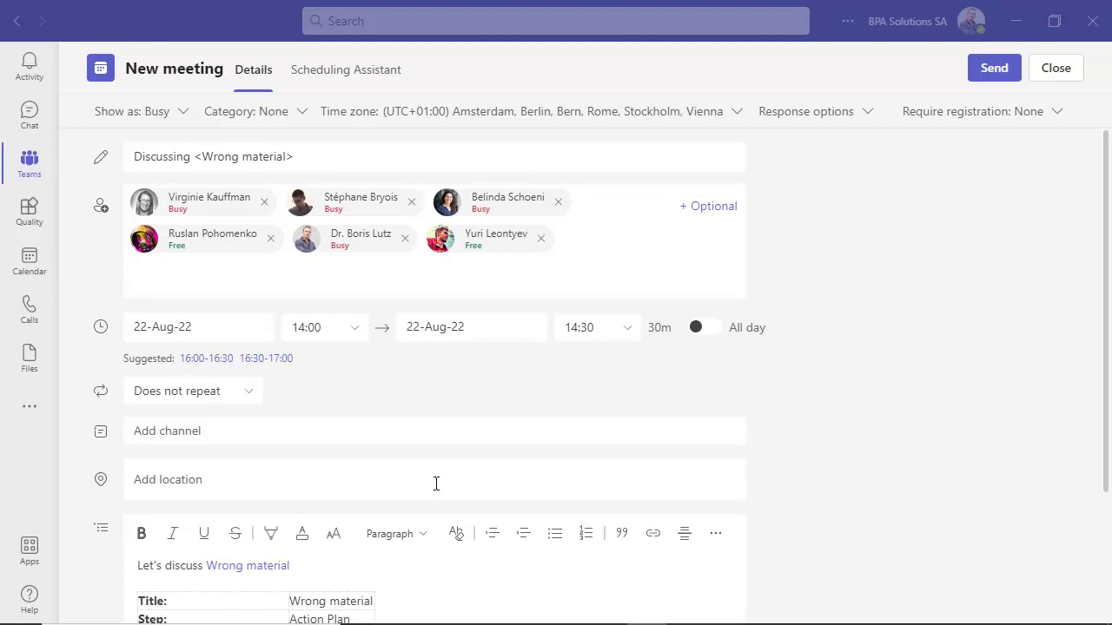
Review the 'Discussing <Wrong material>' meeting form's attendees and time.
scroll(436, 480, down, 2)
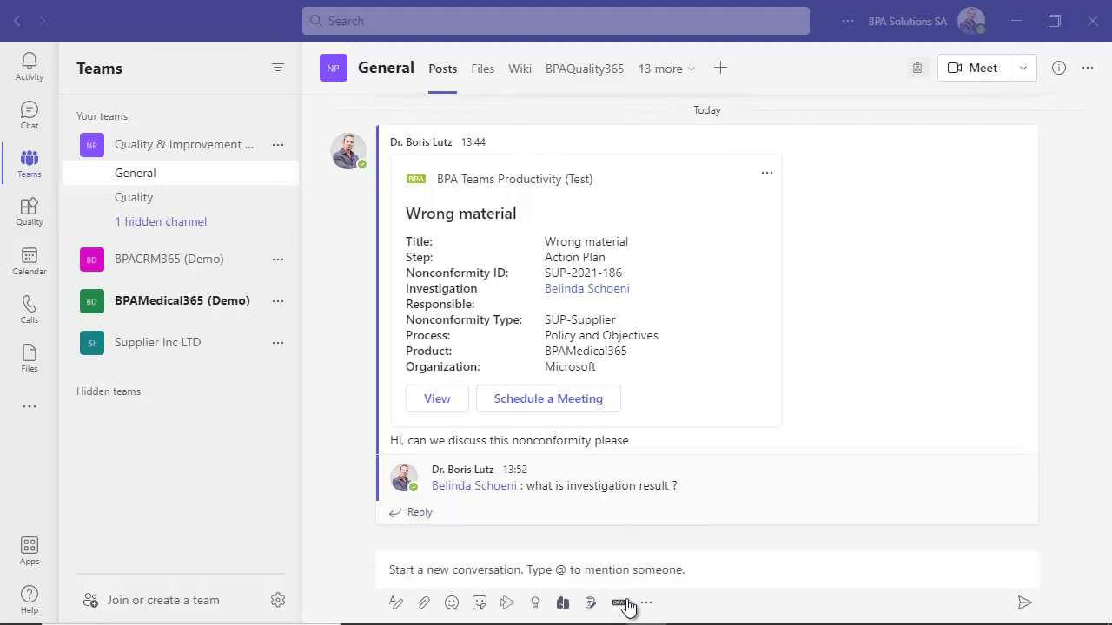
Share the Purchasing SOP card found by searching 'purchasing' in Published Documents.
click(620, 604)
click(620, 606)
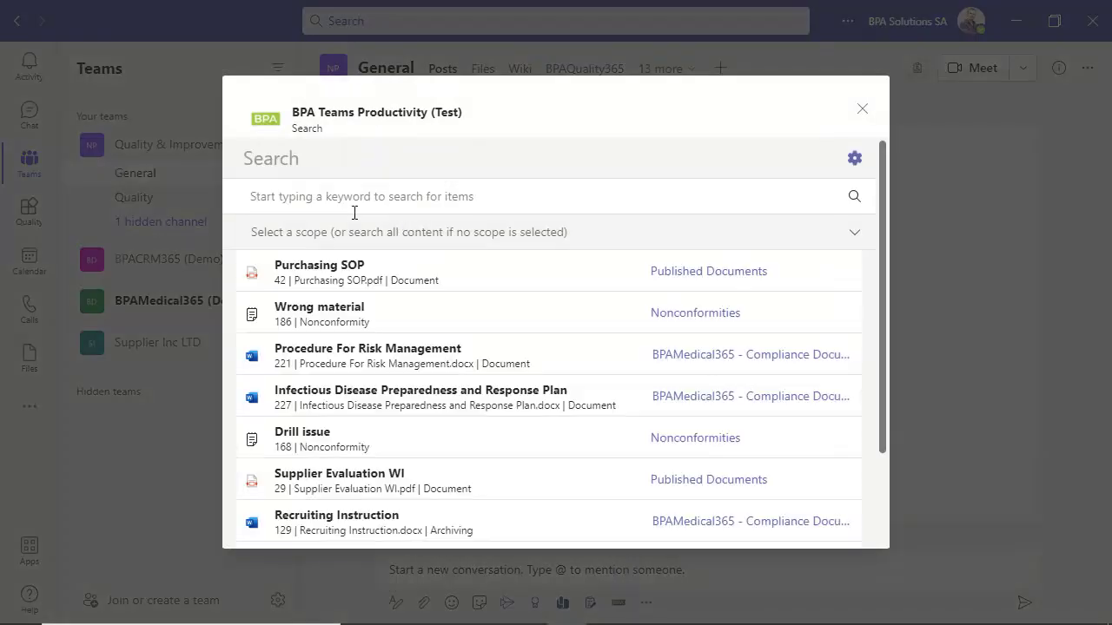
text(purchasing)
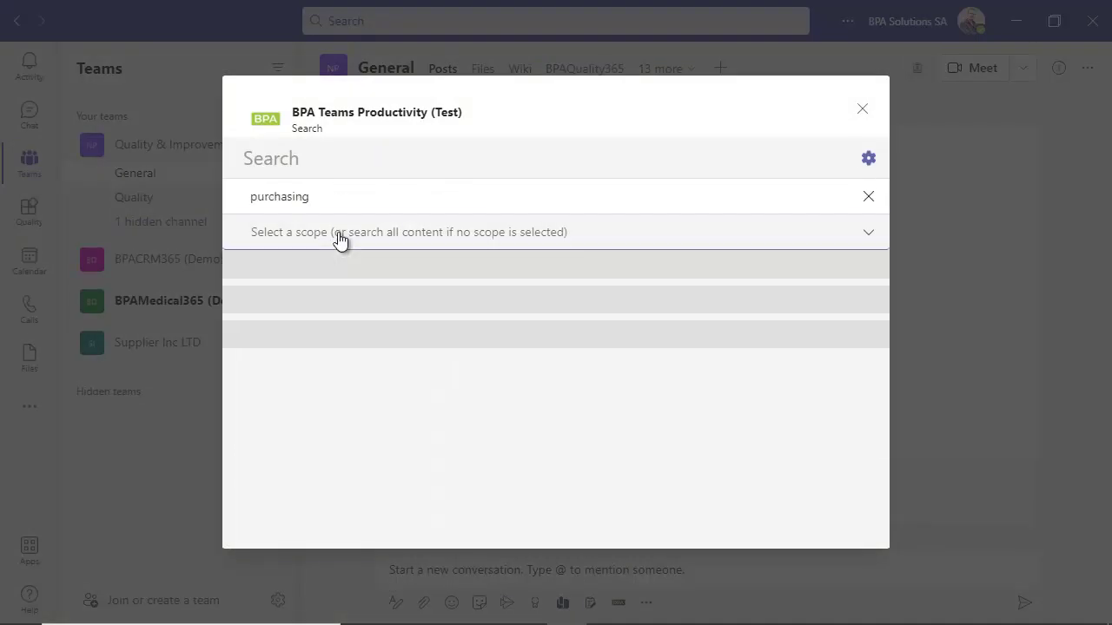
click(338, 236)
click(331, 276)
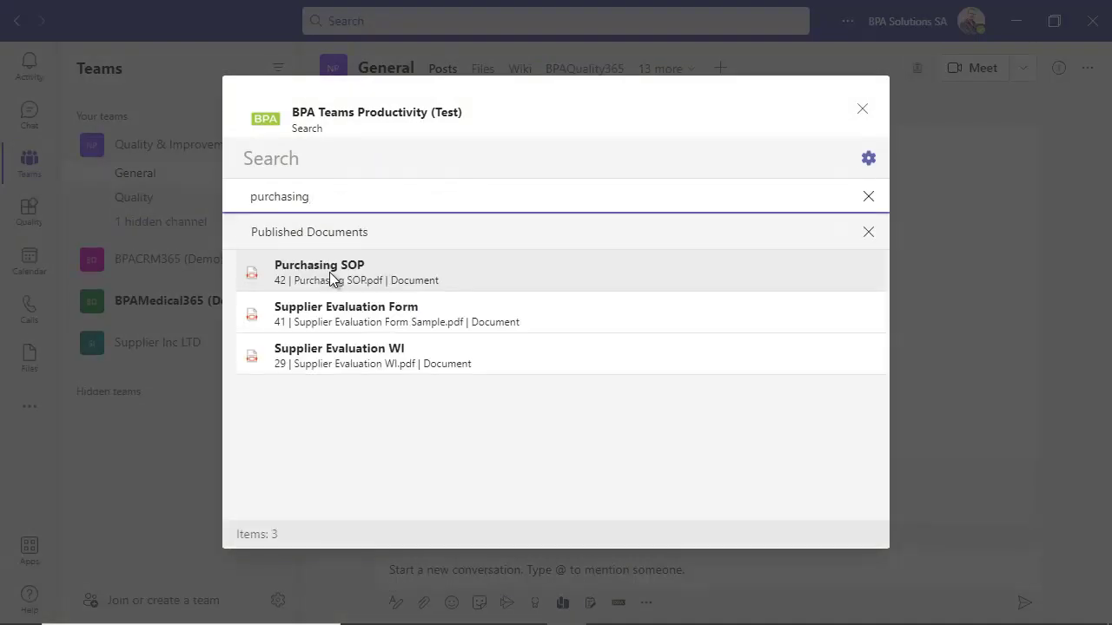
click(281, 279)
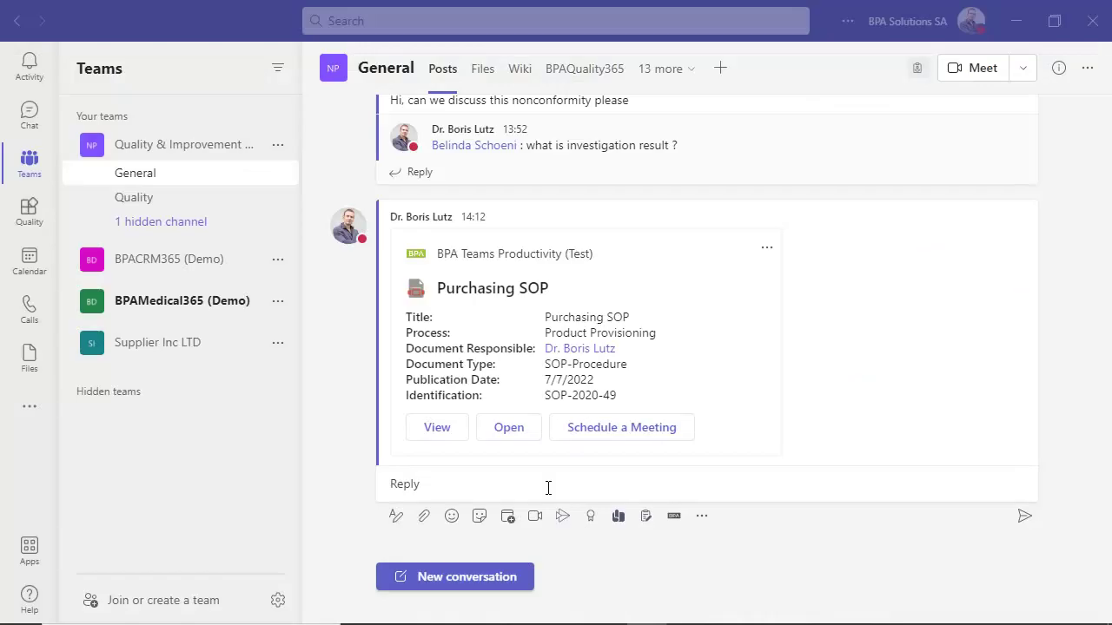
click(434, 442)
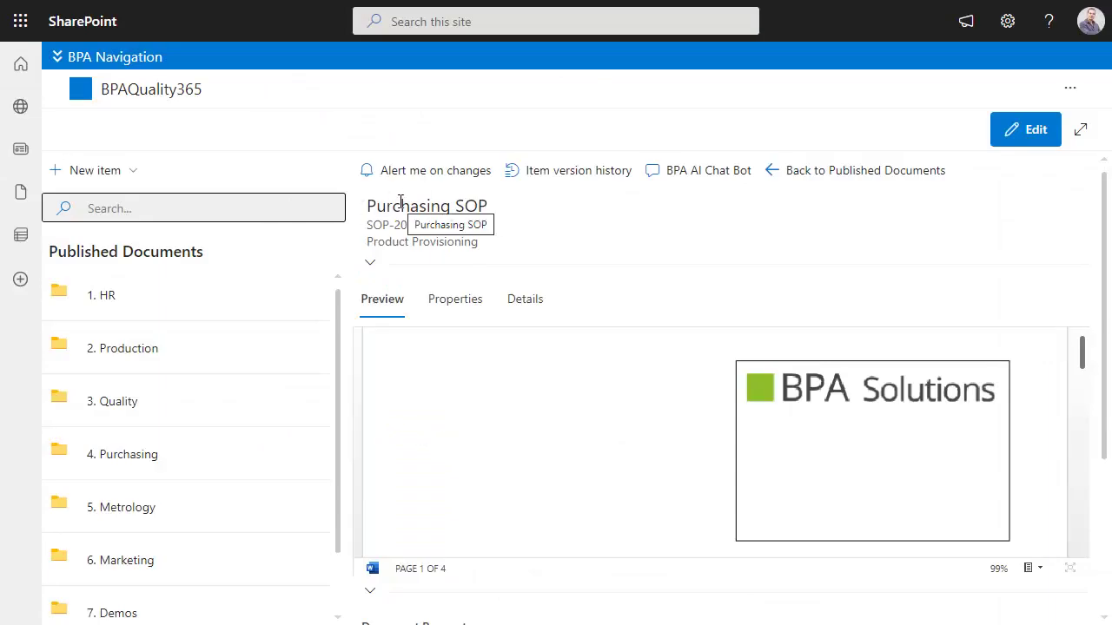
click(370, 263)
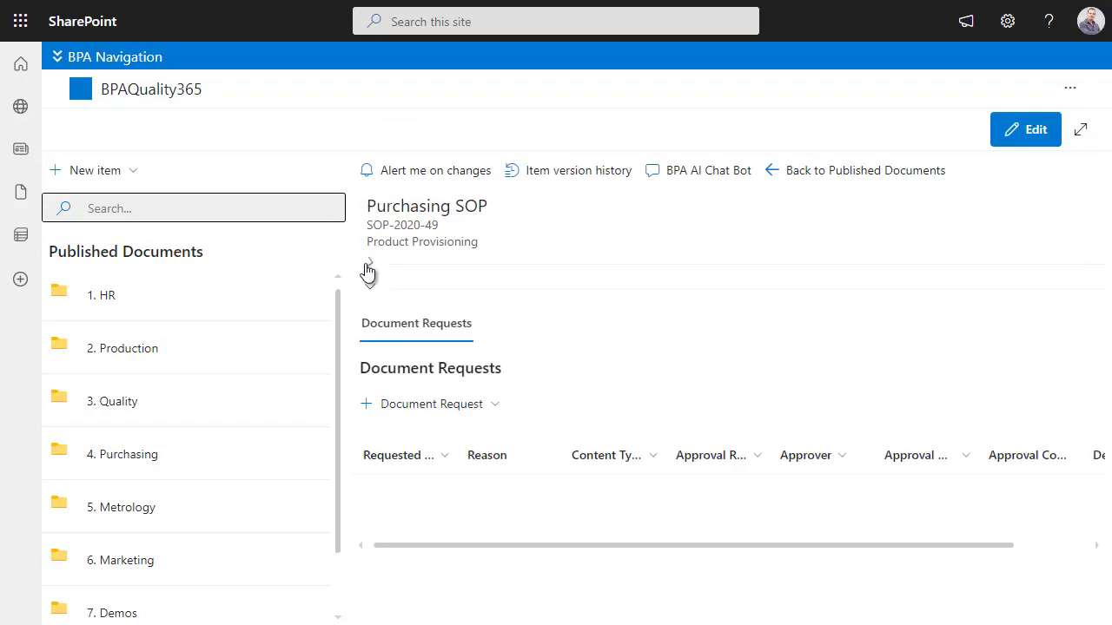
click(427, 406)
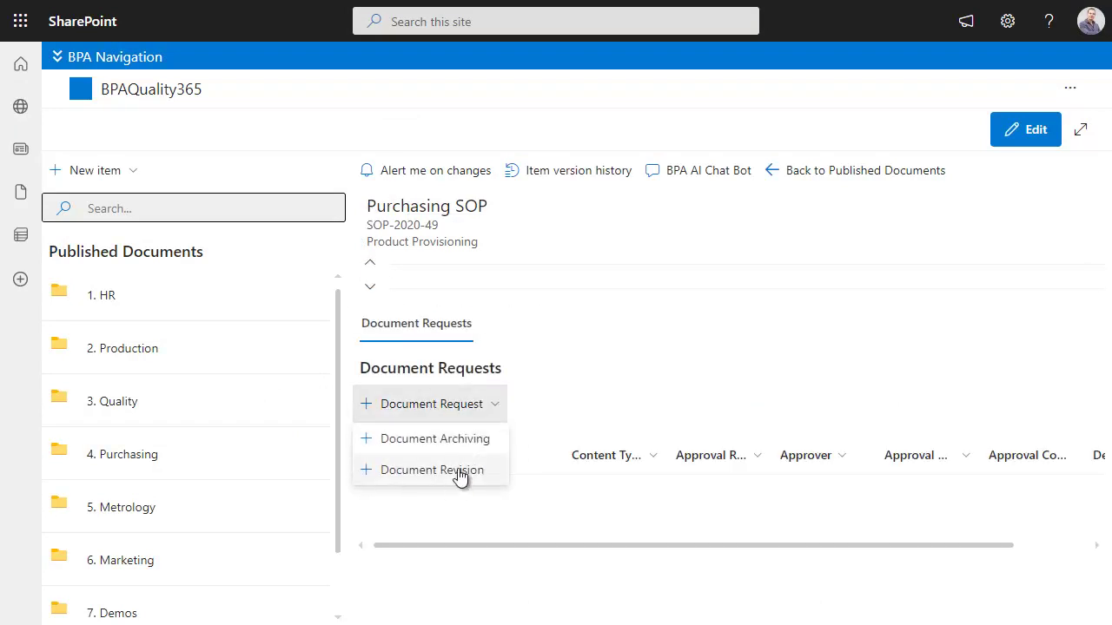